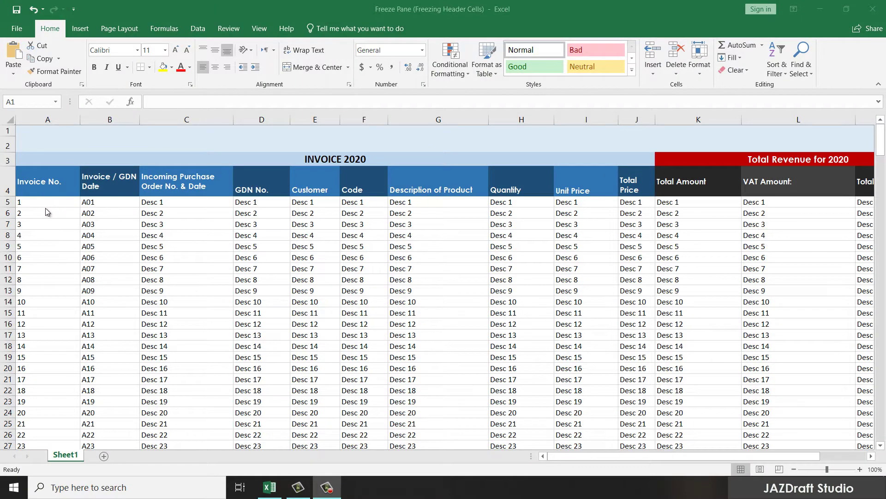
Select the four invoice header rows, then settle on cell A5 as the freeze point.
{"action": "left_click", "coordinate": [47, 131]}
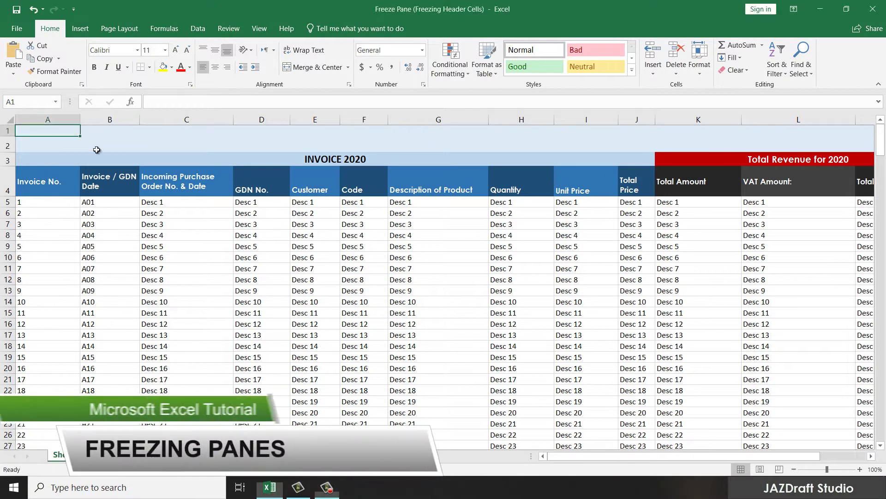
{"action": "left_click", "coordinate": [52, 203]}
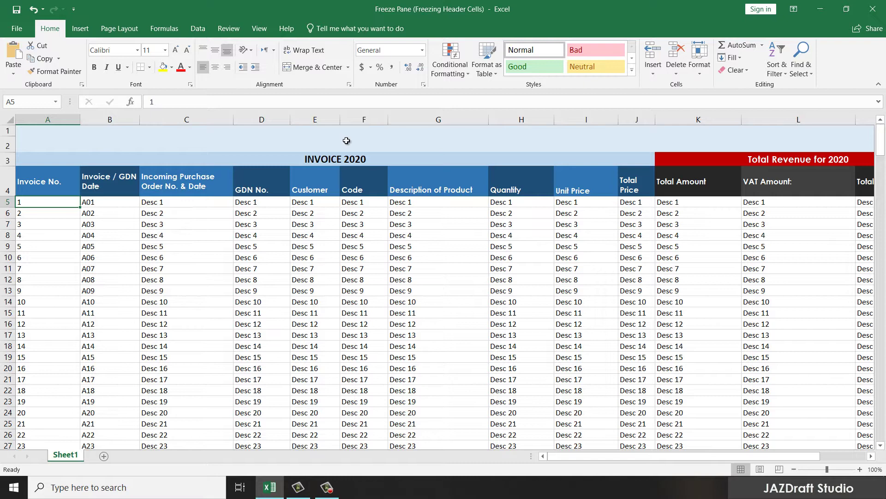
{"action": "scroll", "coordinate": [326, 243], "scroll_direction": "down", "scroll_amount": 3}
{"action": "scroll", "coordinate": [326, 242], "scroll_direction": "down", "scroll_amount": 6}
{"action": "scroll", "coordinate": [327, 239], "scroll_direction": "down", "scroll_amount": 9}
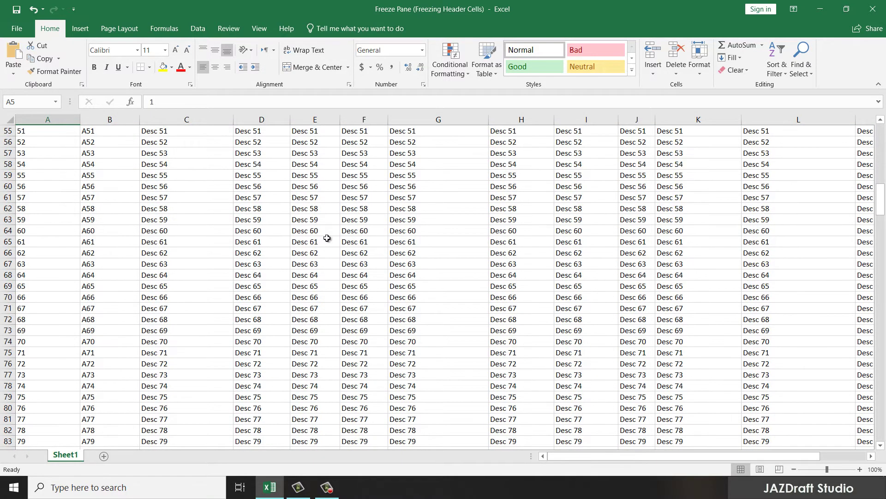
{"action": "scroll", "coordinate": [326, 229], "scroll_direction": "down", "scroll_amount": 6}
{"action": "scroll", "coordinate": [321, 228], "scroll_direction": "up", "scroll_amount": 6}
{"action": "scroll", "coordinate": [361, 315], "scroll_direction": "up", "scroll_amount": 5}
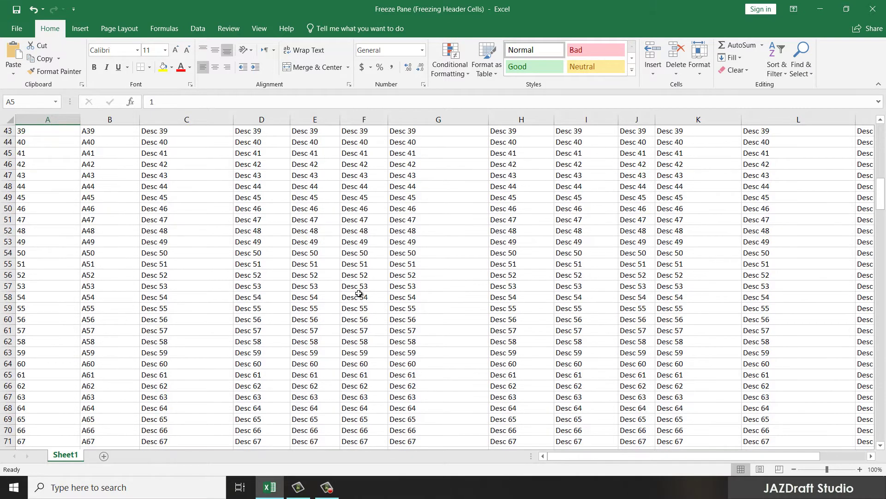
{"action": "scroll", "coordinate": [358, 289], "scroll_direction": "up", "scroll_amount": 5}
{"action": "scroll", "coordinate": [361, 290], "scroll_direction": "up", "scroll_amount": 8}
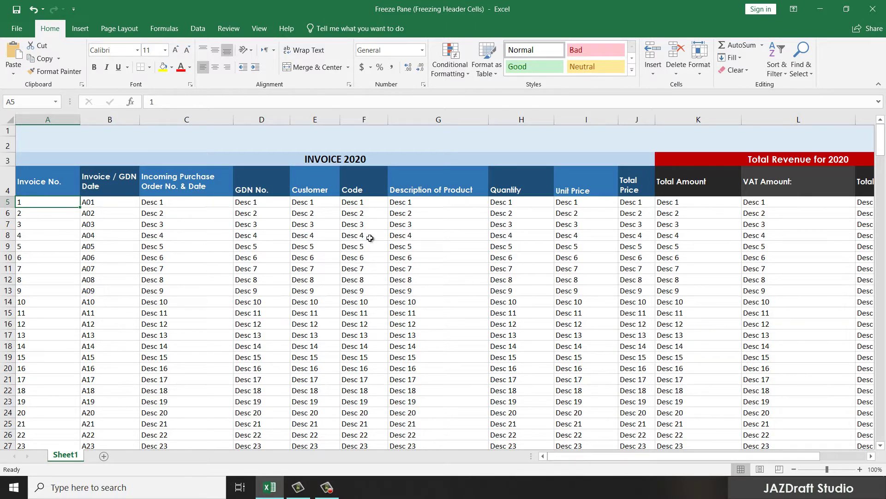
{"action": "scroll", "coordinate": [371, 238], "scroll_direction": "down", "scroll_amount": 5}
{"action": "scroll", "coordinate": [568, 222], "scroll_direction": "down", "scroll_amount": 6}
{"action": "scroll", "coordinate": [568, 222], "scroll_direction": "down", "scroll_amount": 5}
{"action": "scroll", "coordinate": [567, 222], "scroll_direction": "up", "scroll_amount": 9}
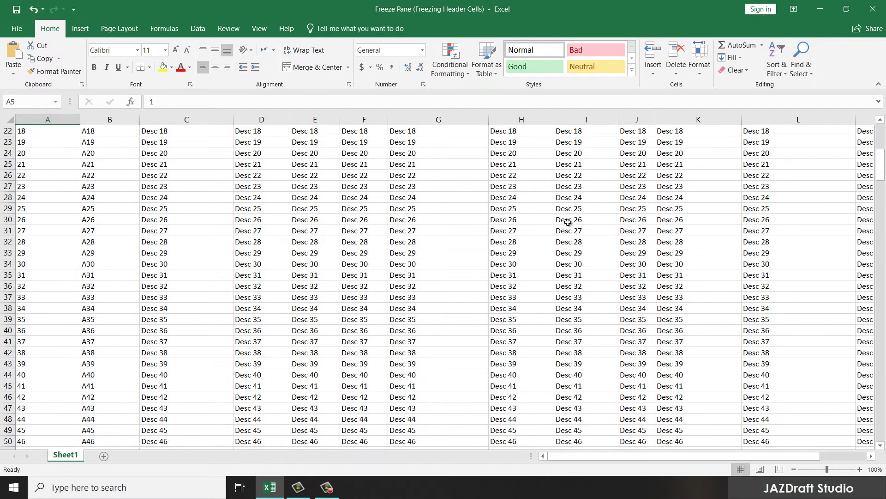
{"action": "scroll", "coordinate": [568, 222], "scroll_direction": "up", "scroll_amount": 7}
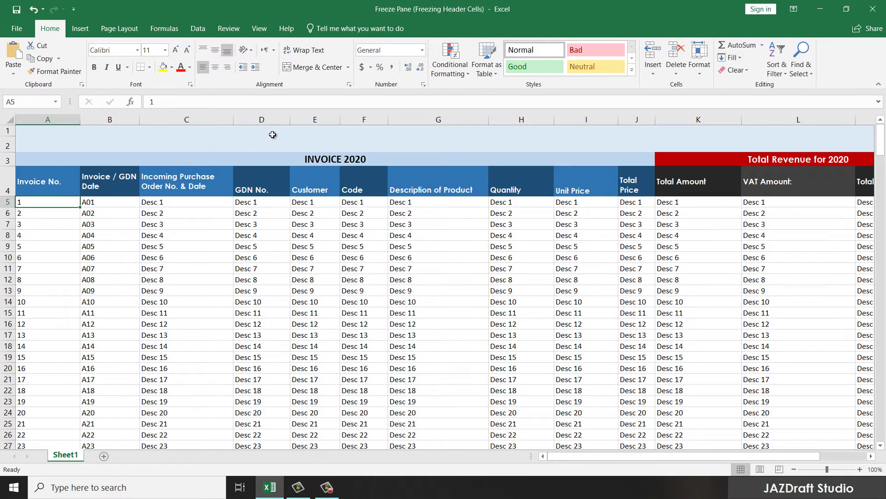
{"action": "left_click_drag", "start_coordinate": [35, 135], "coordinate": [609, 181]}
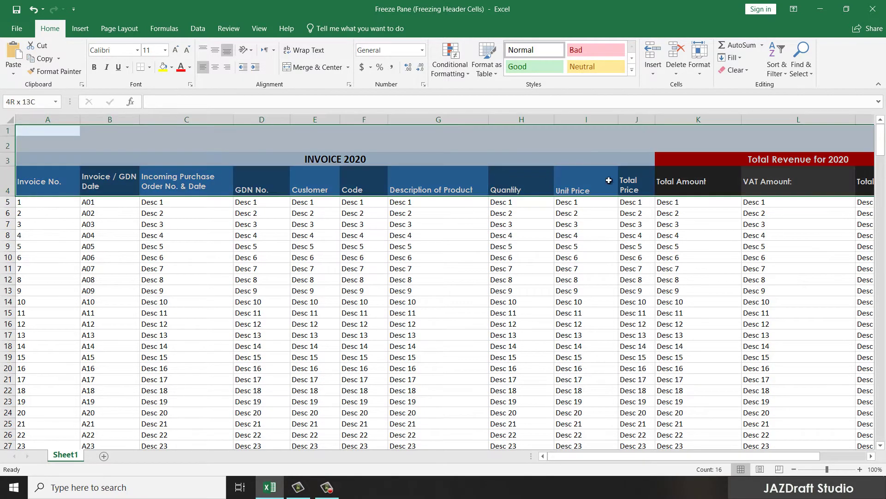
{"action": "left_click", "coordinate": [45, 205]}
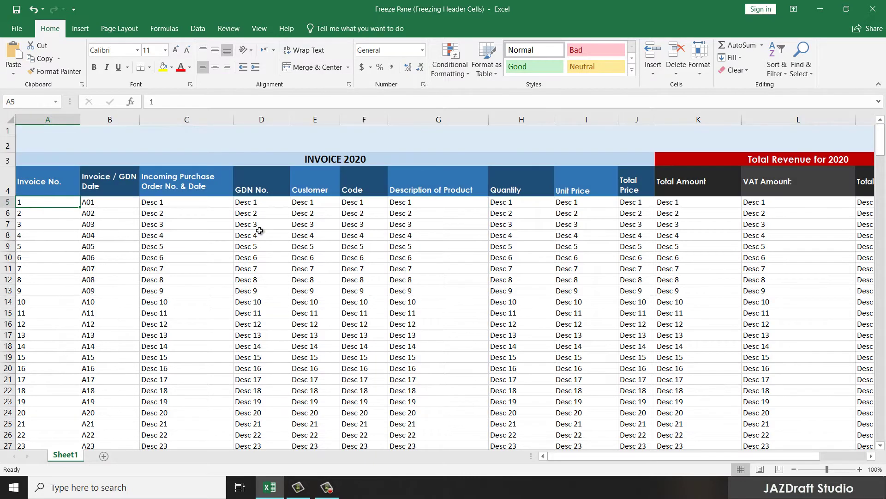
{"action": "scroll", "coordinate": [262, 221], "scroll_direction": "down", "scroll_amount": 10}
{"action": "scroll", "coordinate": [264, 217], "scroll_direction": "down", "scroll_amount": 6}
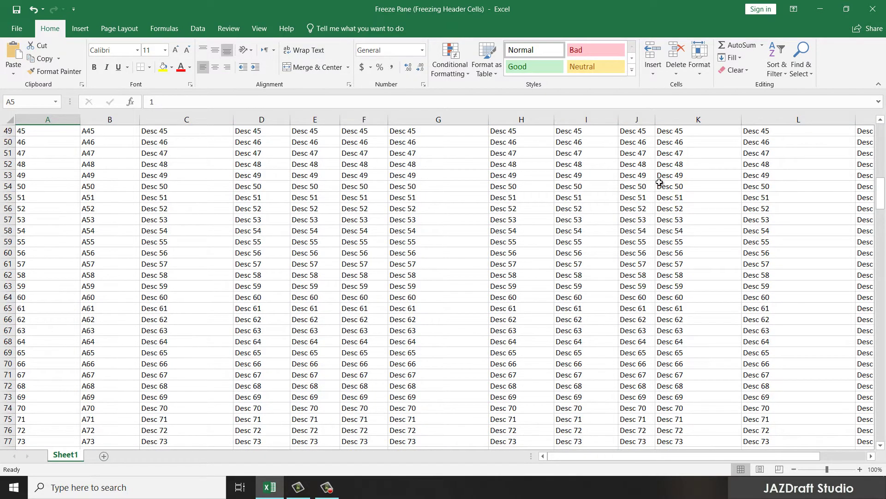
{"action": "scroll", "coordinate": [538, 210], "scroll_direction": "up", "scroll_amount": 7}
{"action": "scroll", "coordinate": [538, 210], "scroll_direction": "up", "scroll_amount": 8}
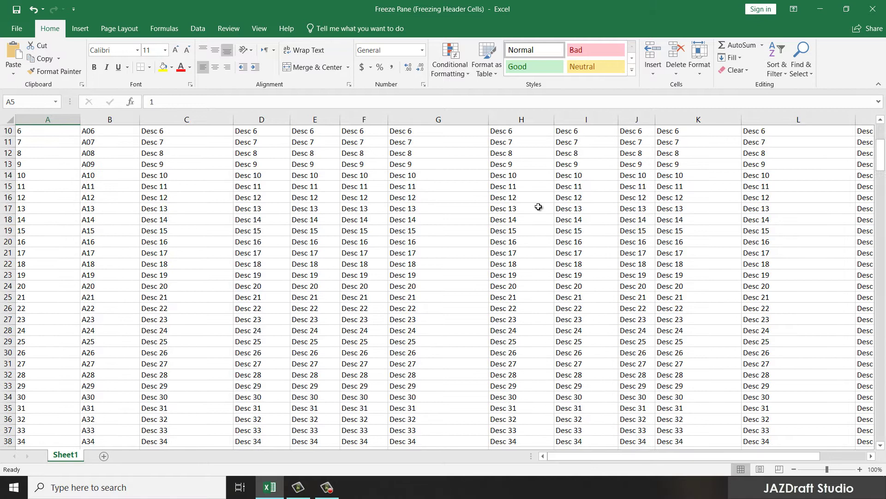
{"action": "scroll", "coordinate": [545, 201], "scroll_direction": "up", "scroll_amount": 2}
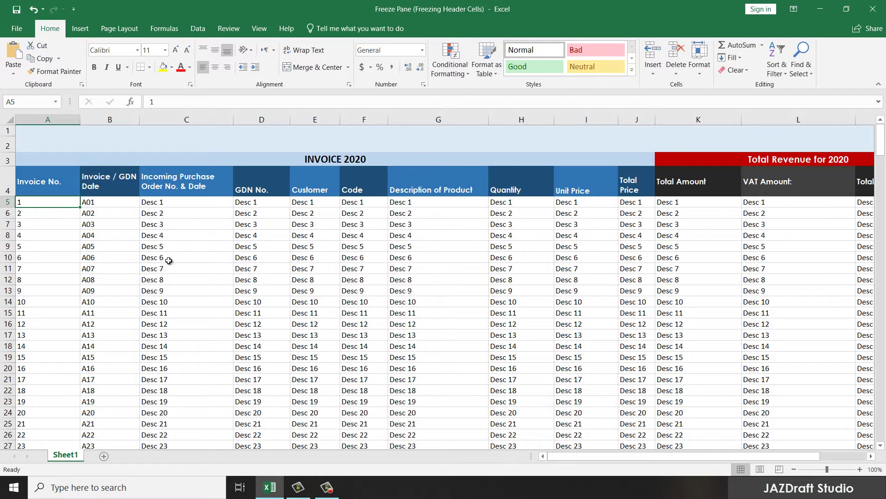
{"action": "left_click", "coordinate": [170, 286]}
{"action": "left_click", "coordinate": [47, 200]}
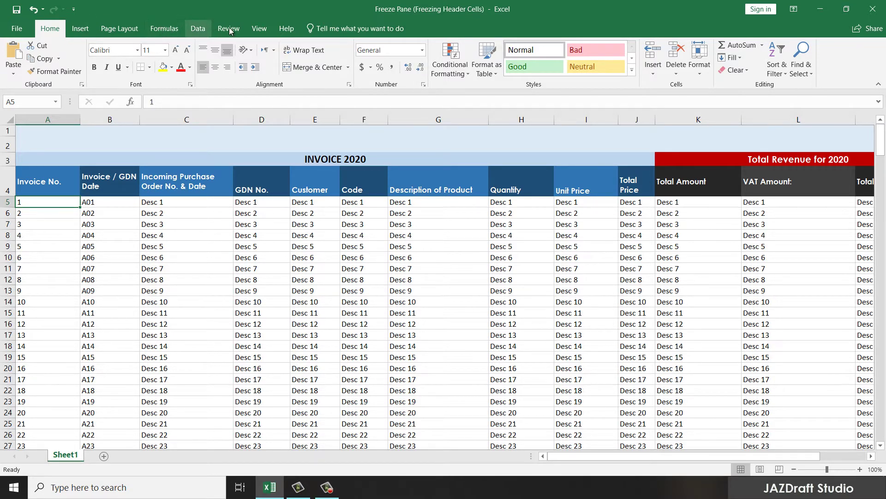
Apply View > Freeze Panes at A5 to lock rows 1–4.
{"action": "left_click", "coordinate": [259, 30]}
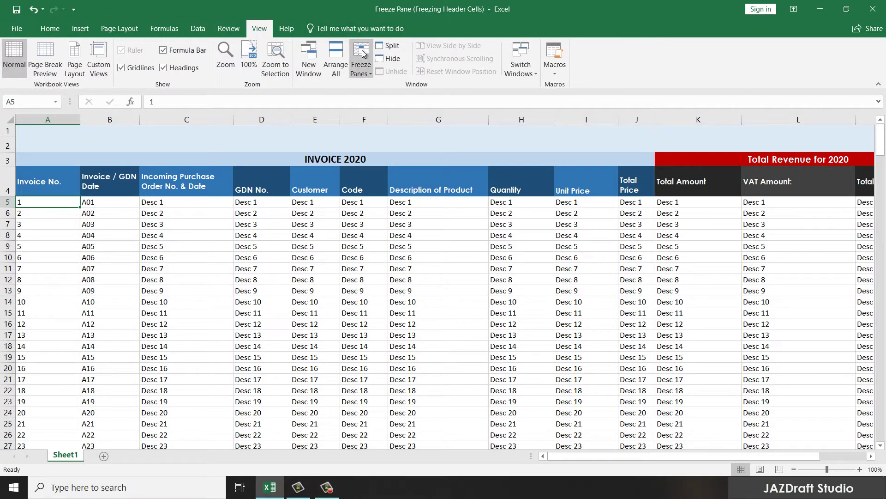
{"action": "left_click", "coordinate": [360, 74]}
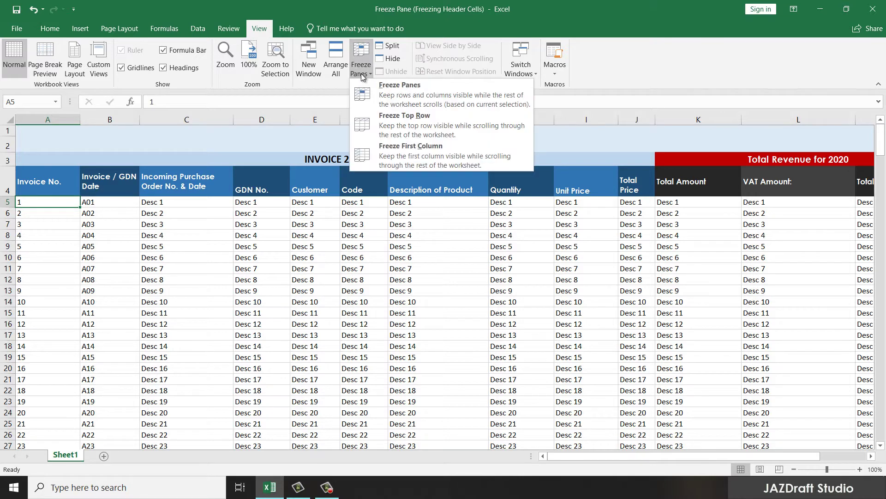
{"action": "left_click", "coordinate": [399, 93]}
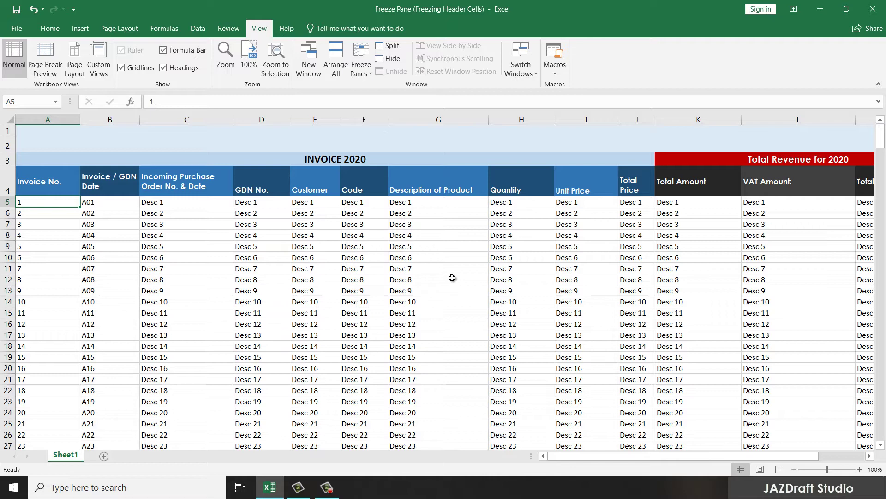
{"action": "scroll", "coordinate": [452, 278], "scroll_direction": "down", "scroll_amount": 4}
{"action": "scroll", "coordinate": [451, 288], "scroll_direction": "down", "scroll_amount": 5}
{"action": "scroll", "coordinate": [461, 297], "scroll_direction": "down", "scroll_amount": 10}
{"action": "scroll", "coordinate": [444, 281], "scroll_direction": "down", "scroll_amount": 6}
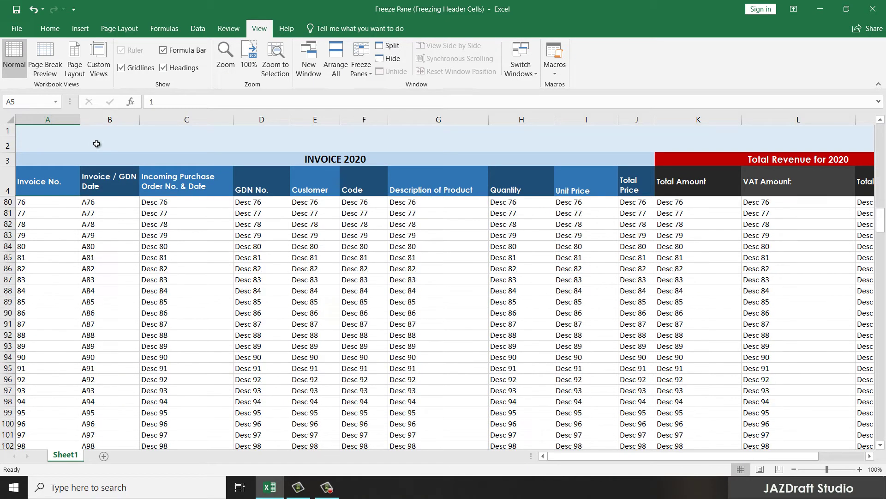
{"action": "scroll", "coordinate": [119, 255], "scroll_direction": "up", "scroll_amount": 5}
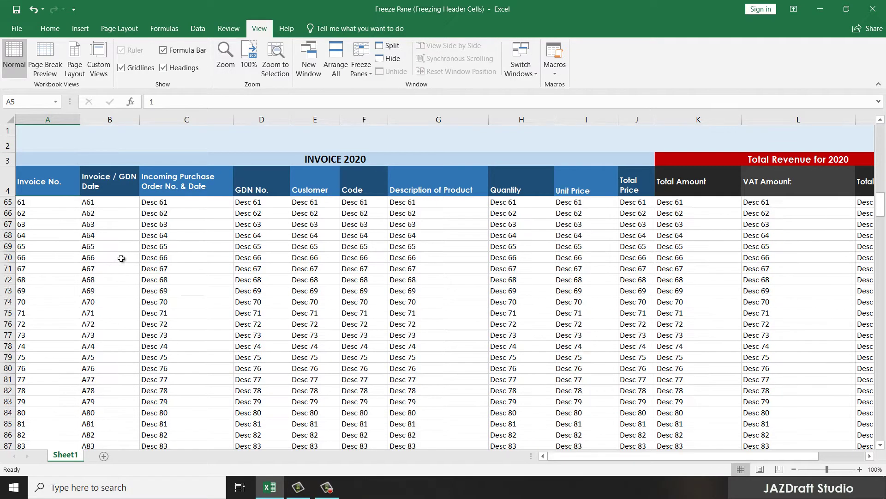
{"action": "scroll", "coordinate": [118, 256], "scroll_direction": "up", "scroll_amount": 9}
{"action": "scroll", "coordinate": [84, 224], "scroll_direction": "up", "scroll_amount": 6}
{"action": "scroll", "coordinate": [84, 224], "scroll_direction": "up", "scroll_amount": 5}
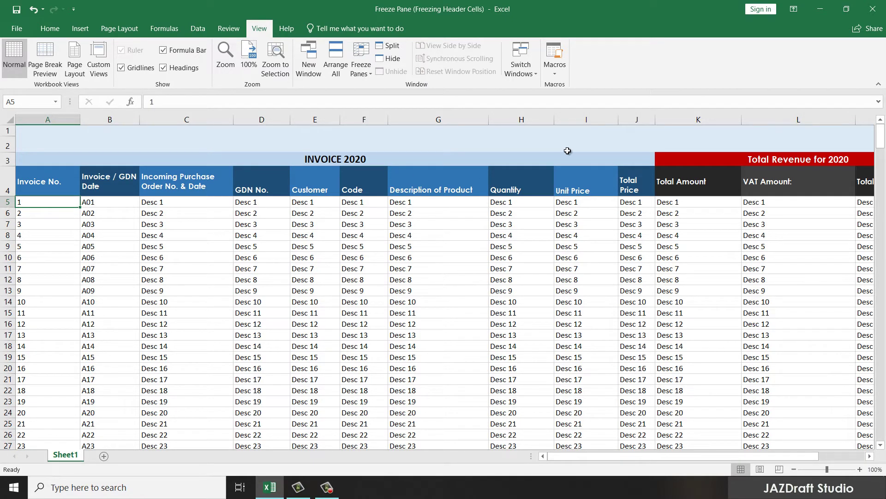
{"action": "scroll", "coordinate": [439, 173], "scroll_direction": "down", "scroll_amount": 5}
{"action": "scroll", "coordinate": [438, 258], "scroll_direction": "down", "scroll_amount": 5}
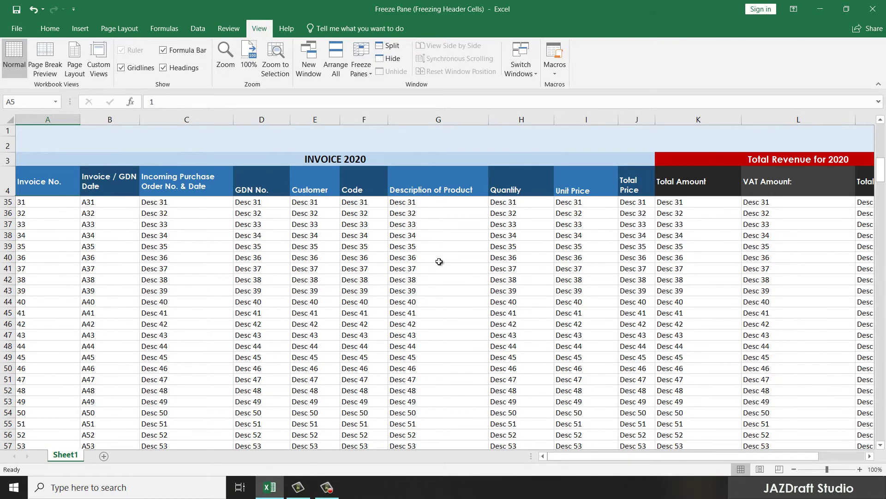
{"action": "scroll", "coordinate": [444, 260], "scroll_direction": "down", "scroll_amount": 12}
{"action": "scroll", "coordinate": [444, 259], "scroll_direction": "down", "scroll_amount": 6}
{"action": "scroll", "coordinate": [451, 265], "scroll_direction": "down", "scroll_amount": 3}
{"action": "scroll", "coordinate": [518, 281], "scroll_direction": "down", "scroll_amount": 6}
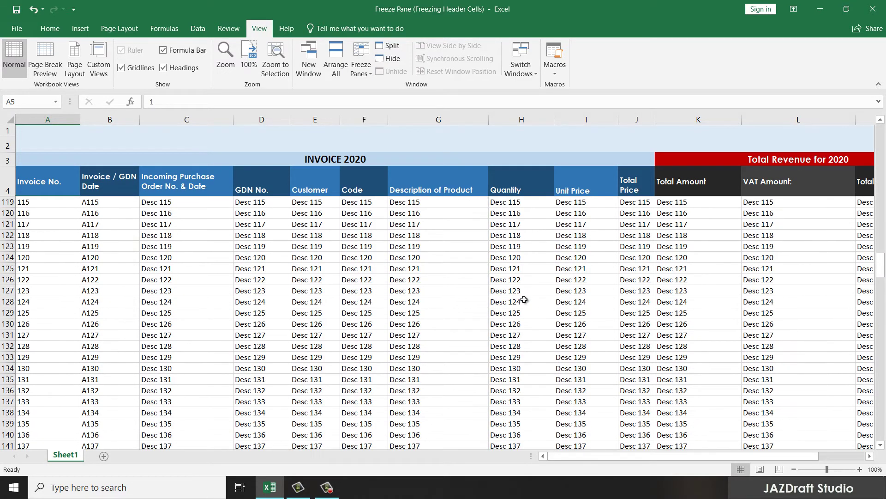
{"action": "scroll", "coordinate": [518, 296], "scroll_direction": "up", "scroll_amount": 12}
{"action": "scroll", "coordinate": [523, 285], "scroll_direction": "up", "scroll_amount": 7}
{"action": "scroll", "coordinate": [525, 280], "scroll_direction": "up", "scroll_amount": 12}
{"action": "scroll", "coordinate": [526, 272], "scroll_direction": "up", "scroll_amount": 7}
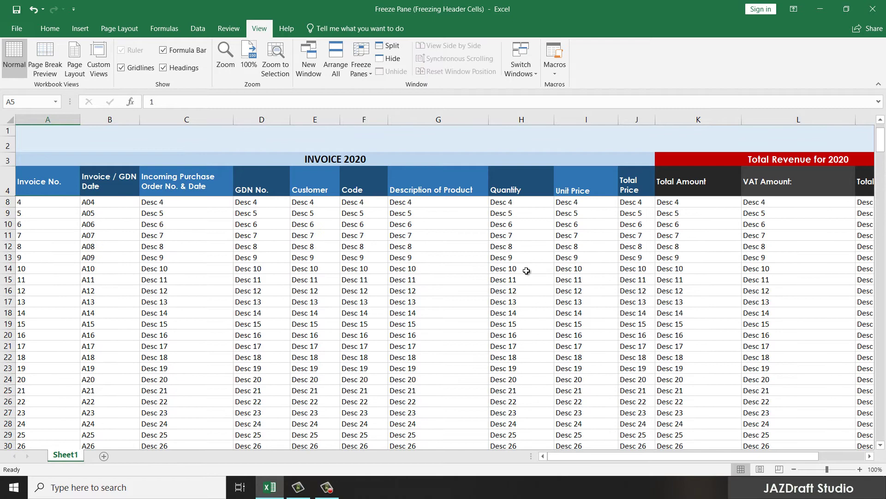
{"action": "scroll", "coordinate": [528, 272], "scroll_direction": "up", "scroll_amount": 1}
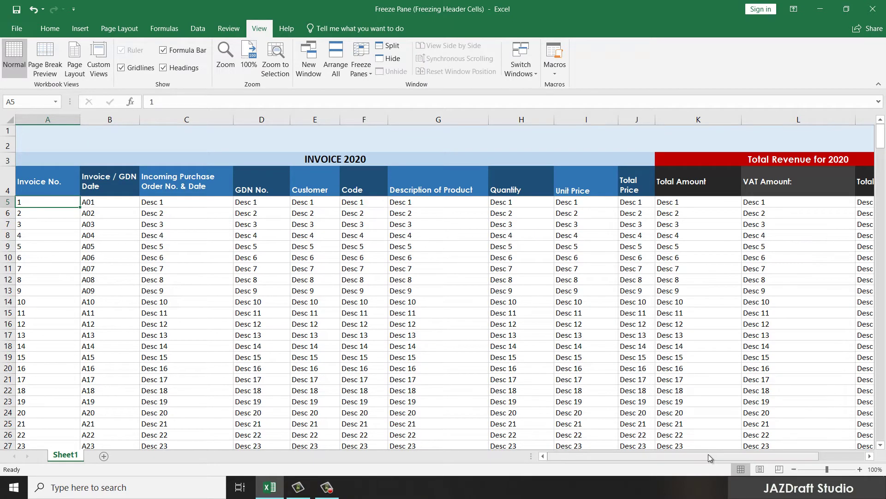
{"action": "mouse_move", "coordinate": [708, 454]}
{"action": "left_mouse_down"}
{"action": "mouse_move", "coordinate": [804, 453]}
{"action": "mouse_move", "coordinate": [602, 459]}
{"action": "left_mouse_up"}
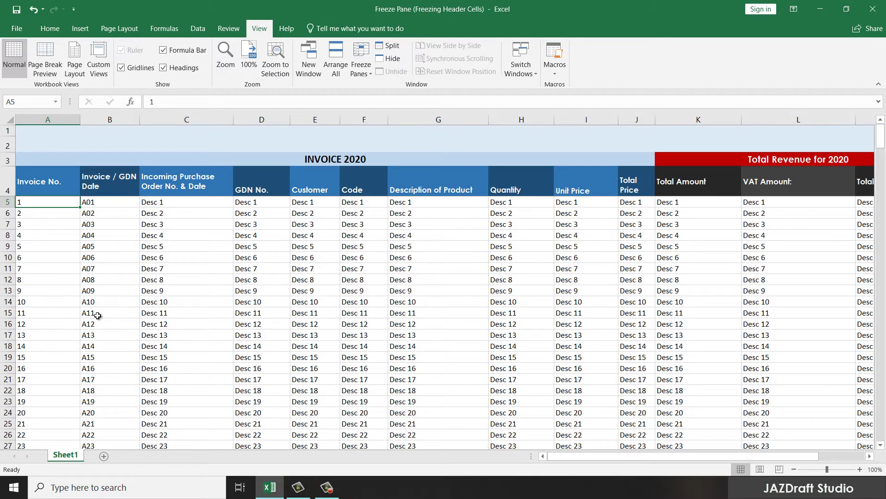
Select B5, remove the header-row freeze, and refreeze panes at B5 to lock rows 1–4 and column A.
{"action": "left_click", "coordinate": [96, 202]}
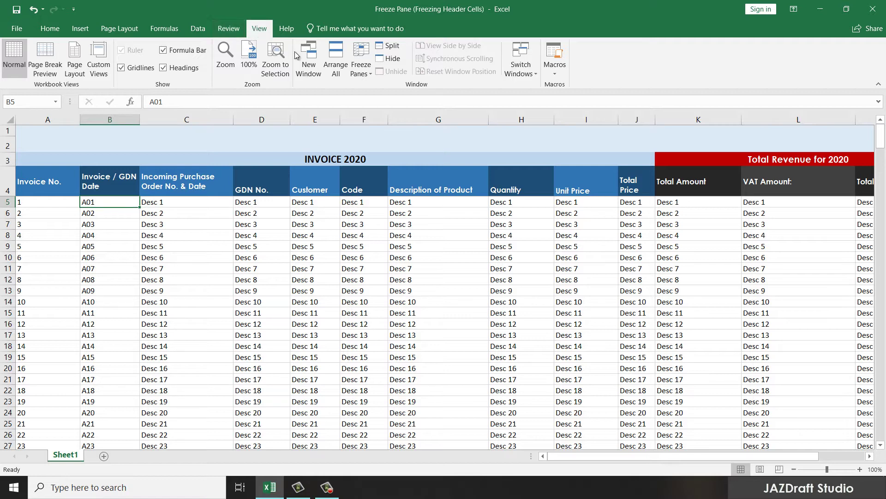
{"action": "left_click", "coordinate": [361, 59]}
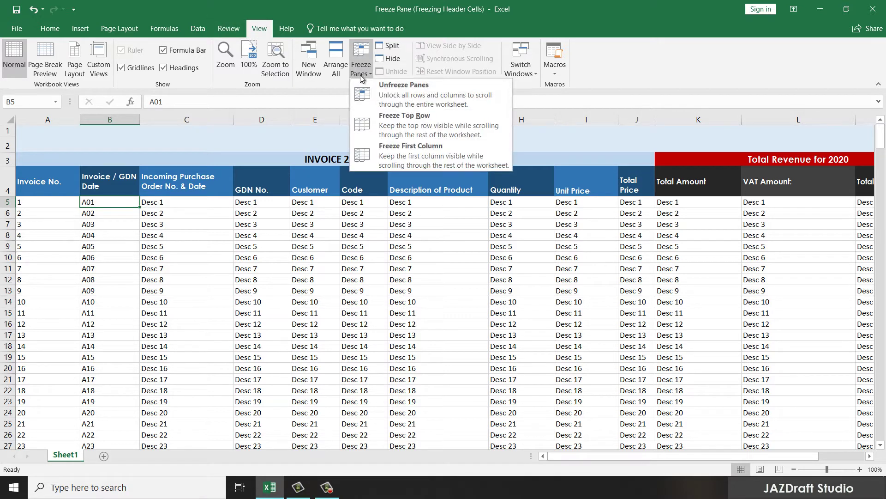
{"action": "left_click", "coordinate": [401, 95]}
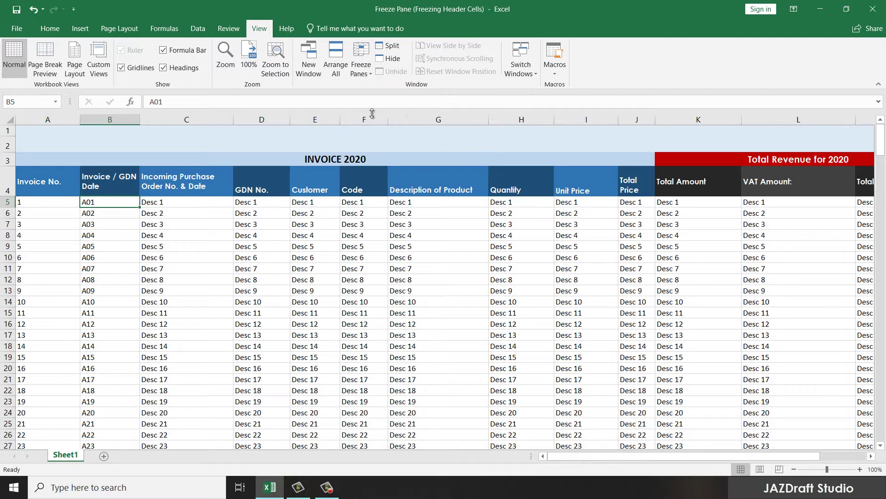
{"action": "left_click", "coordinate": [361, 66]}
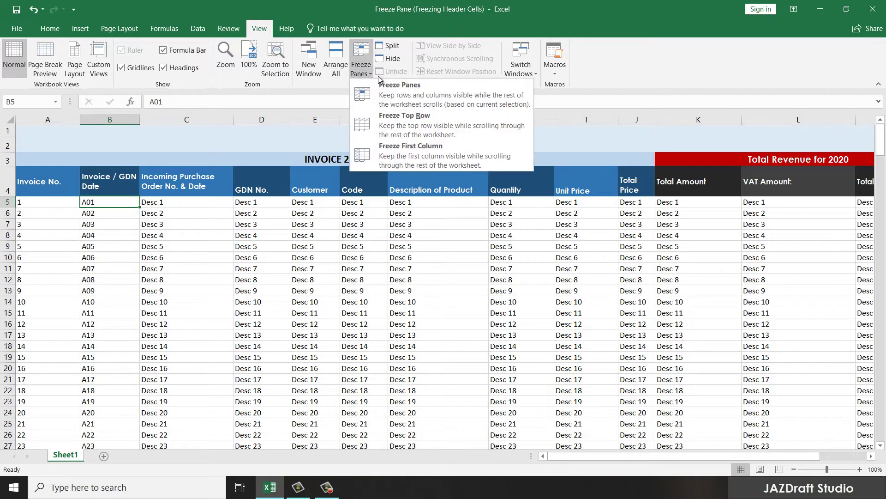
{"action": "left_click", "coordinate": [398, 93]}
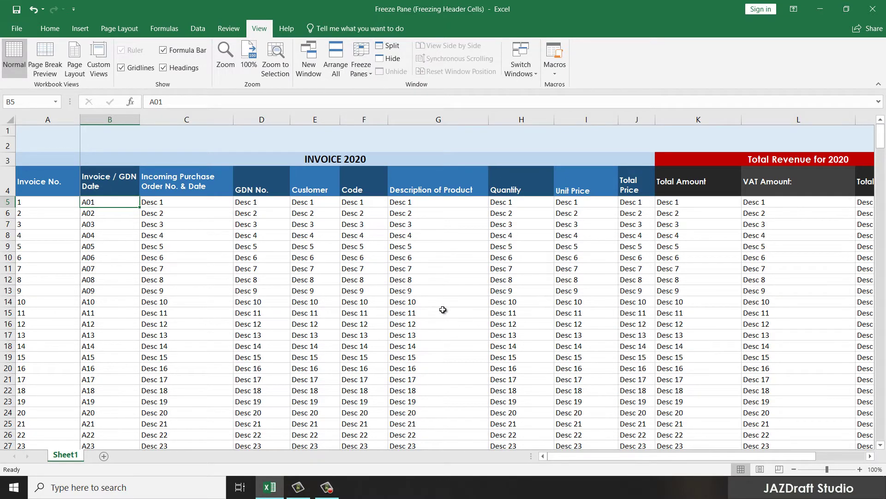
{"action": "scroll", "coordinate": [443, 309], "scroll_direction": "down", "scroll_amount": 6}
{"action": "scroll", "coordinate": [453, 306], "scroll_direction": "down", "scroll_amount": 11}
{"action": "scroll", "coordinate": [367, 208], "scroll_direction": "down", "scroll_amount": 7}
{"action": "scroll", "coordinate": [368, 173], "scroll_direction": "down", "scroll_amount": 3}
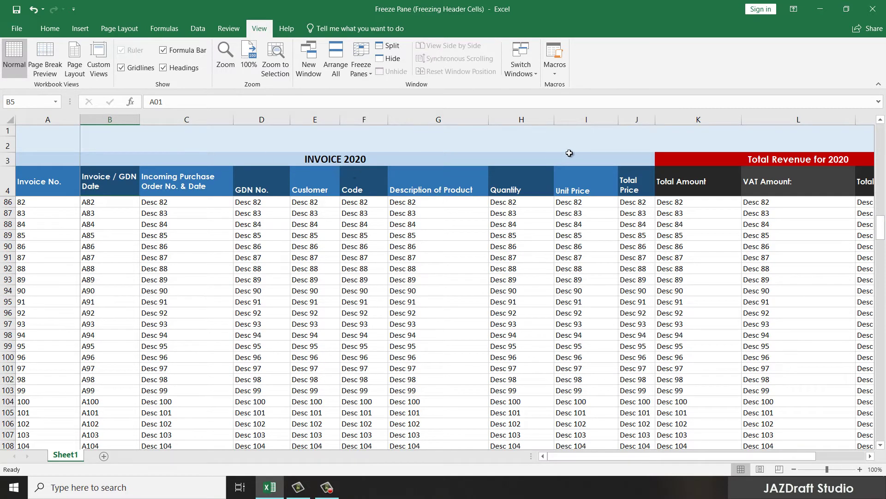
{"action": "scroll", "coordinate": [347, 225], "scroll_direction": "up", "scroll_amount": 7}
{"action": "scroll", "coordinate": [348, 224], "scroll_direction": "up", "scroll_amount": 8}
{"action": "scroll", "coordinate": [350, 215], "scroll_direction": "up", "scroll_amount": 6}
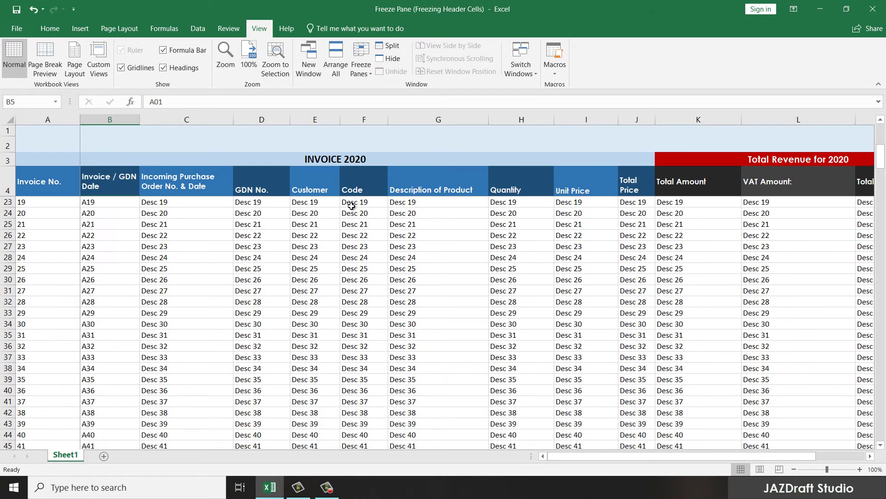
{"action": "scroll", "coordinate": [352, 206], "scroll_direction": "up", "scroll_amount": 6}
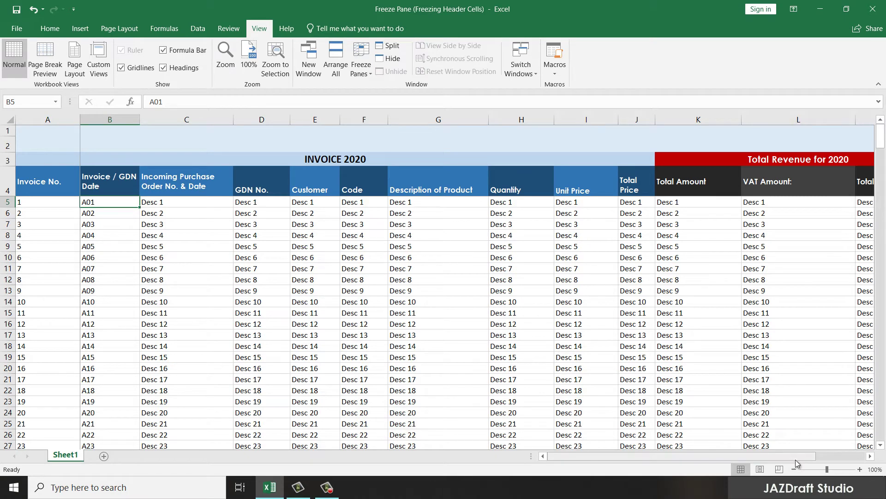
{"action": "mouse_move", "coordinate": [796, 459]}
{"action": "left_mouse_down"}
{"action": "mouse_move", "coordinate": [870, 453]}
{"action": "mouse_move", "coordinate": [756, 462]}
{"action": "mouse_move", "coordinate": [826, 463]}
{"action": "mouse_move", "coordinate": [712, 461]}
{"action": "left_mouse_up"}
Select C5, unfreeze, and refreeze panes at C5 to lock rows 1–4 and columns A–B.
{"action": "left_click", "coordinate": [173, 202]}
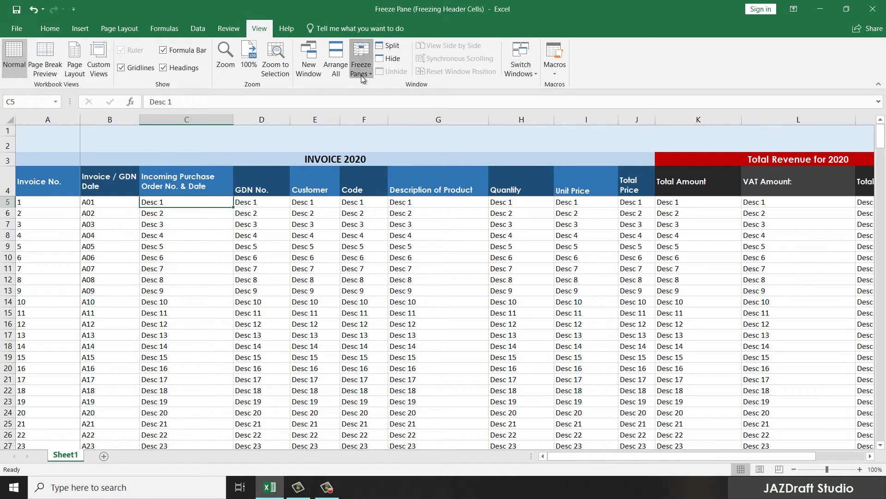
{"action": "left_click", "coordinate": [360, 75]}
{"action": "left_click", "coordinate": [395, 98]}
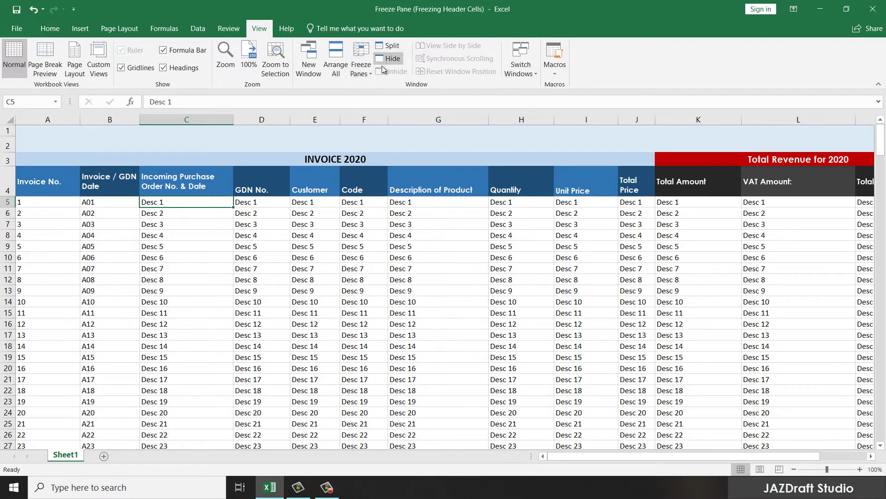
{"action": "left_click", "coordinate": [361, 69]}
{"action": "left_click", "coordinate": [401, 99]}
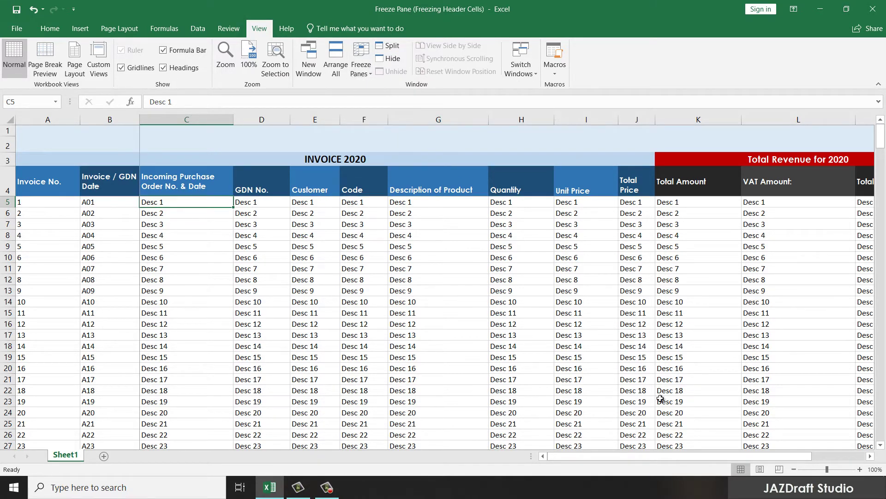
{"action": "left_click_drag", "start_coordinate": [713, 454], "coordinate": [728, 455]}
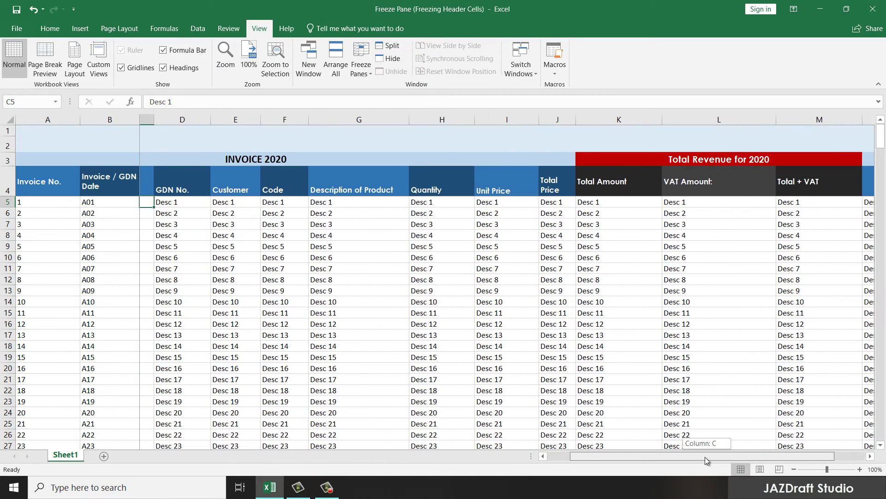
{"action": "left_click_drag", "start_coordinate": [727, 455], "coordinate": [715, 455]}
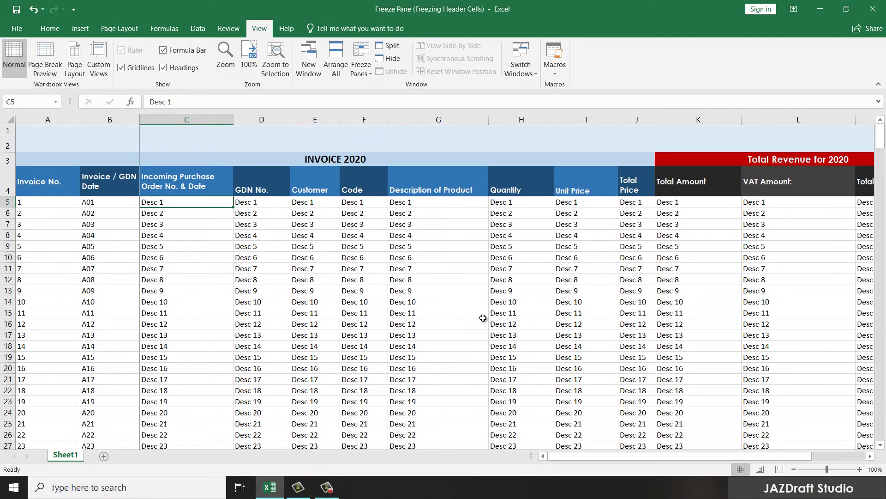
{"action": "scroll", "coordinate": [483, 318], "scroll_direction": "down", "scroll_amount": 6}
{"action": "scroll", "coordinate": [485, 316], "scroll_direction": "down", "scroll_amount": 1}
{"action": "scroll", "coordinate": [493, 319], "scroll_direction": "down", "scroll_amount": 7}
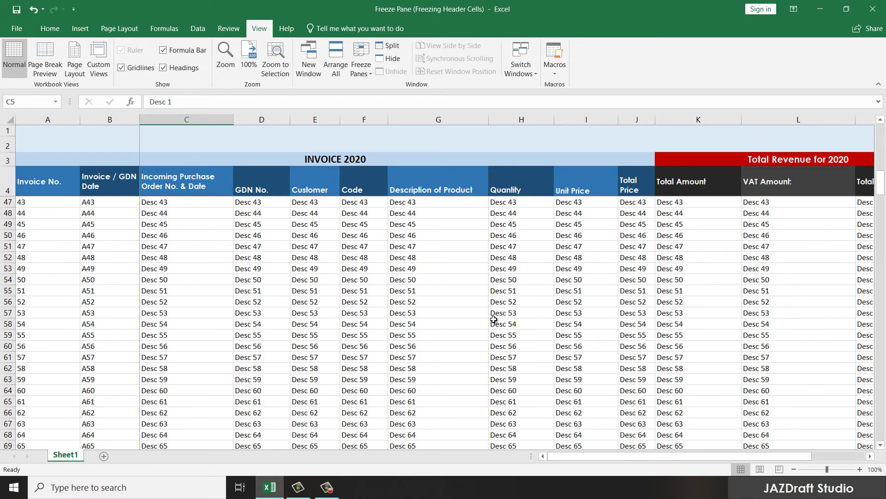
{"action": "scroll", "coordinate": [494, 319], "scroll_direction": "up", "scroll_amount": 7}
{"action": "scroll", "coordinate": [494, 318], "scroll_direction": "up", "scroll_amount": 7}
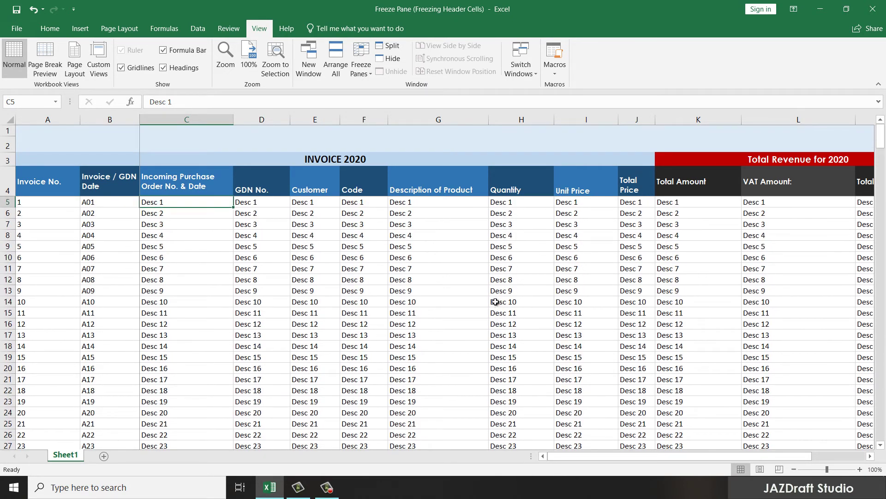
Apply Freeze Top Row, select row 1 across columns A–L, then return to an invoice data cell.
{"action": "left_click", "coordinate": [360, 72]}
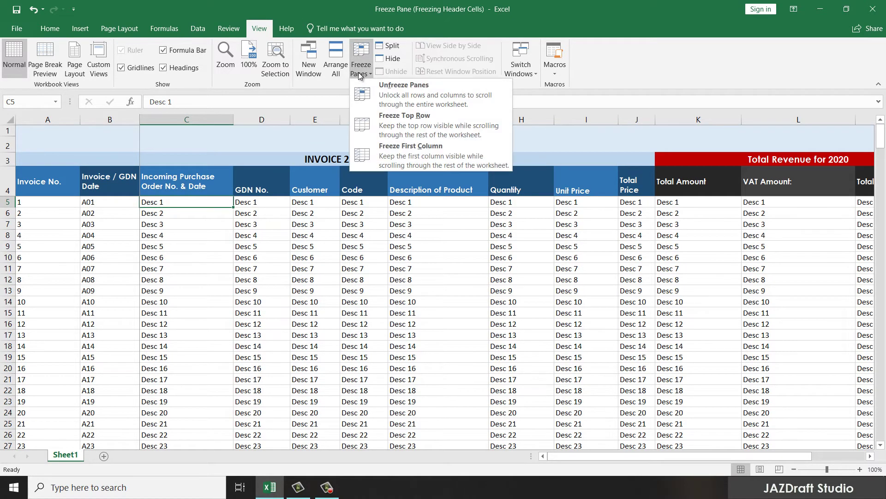
{"action": "left_click", "coordinate": [409, 125]}
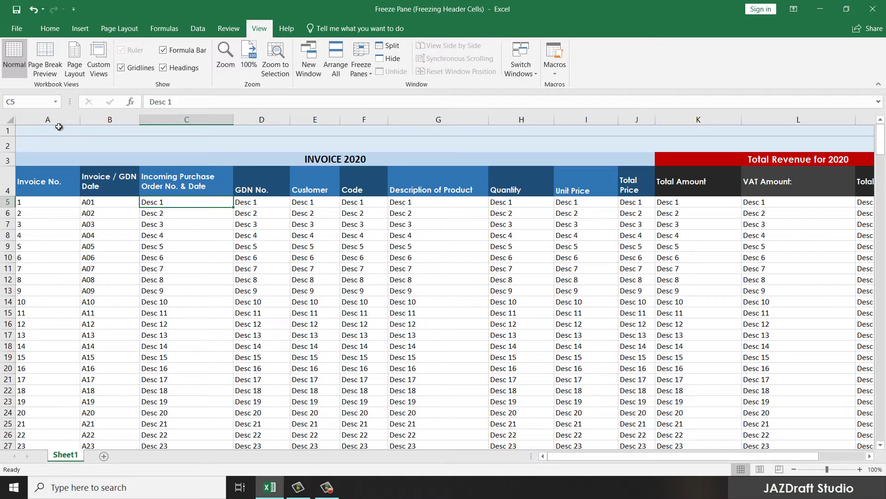
{"action": "left_click", "coordinate": [97, 131]}
{"action": "left_click_drag", "start_coordinate": [43, 129], "coordinate": [804, 127]}
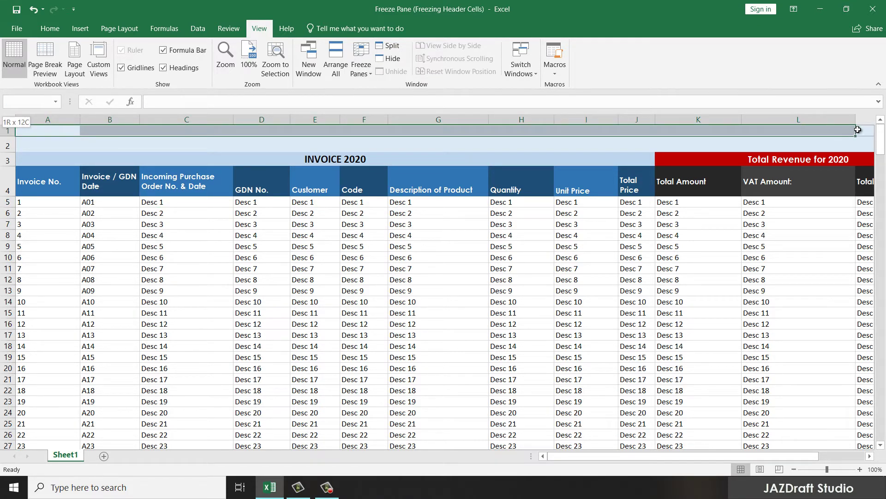
{"action": "left_click_drag", "start_coordinate": [803, 128], "coordinate": [862, 132]}
{"action": "left_click", "coordinate": [385, 248]}
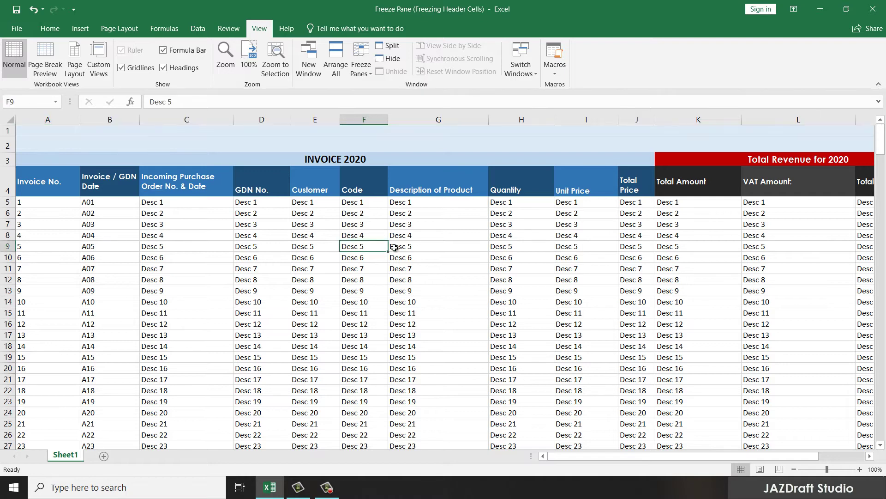
{"action": "scroll", "coordinate": [396, 239], "scroll_direction": "down", "scroll_amount": 12}
{"action": "scroll", "coordinate": [402, 231], "scroll_direction": "down", "scroll_amount": 11}
{"action": "scroll", "coordinate": [402, 226], "scroll_direction": "up", "scroll_amount": 5}
{"action": "scroll", "coordinate": [402, 220], "scroll_direction": "up", "scroll_amount": 12}
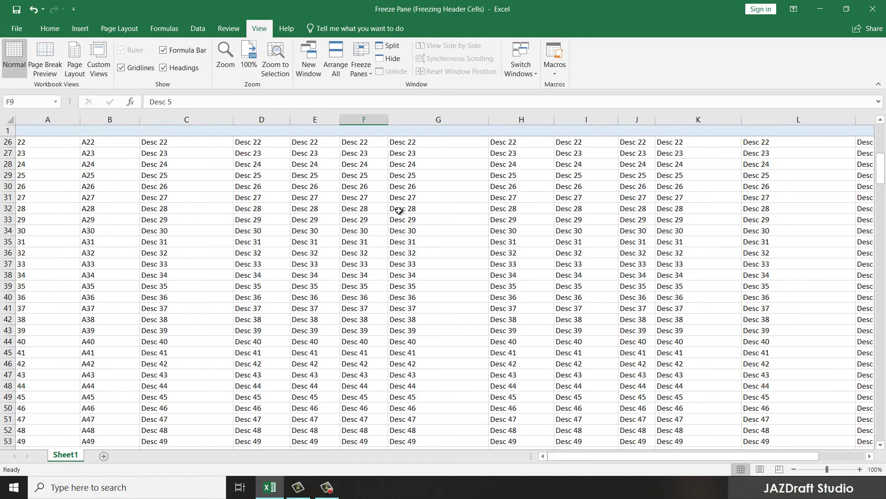
{"action": "scroll", "coordinate": [403, 210], "scroll_direction": "up", "scroll_amount": 4}
{"action": "scroll", "coordinate": [402, 208], "scroll_direction": "up", "scroll_amount": 4}
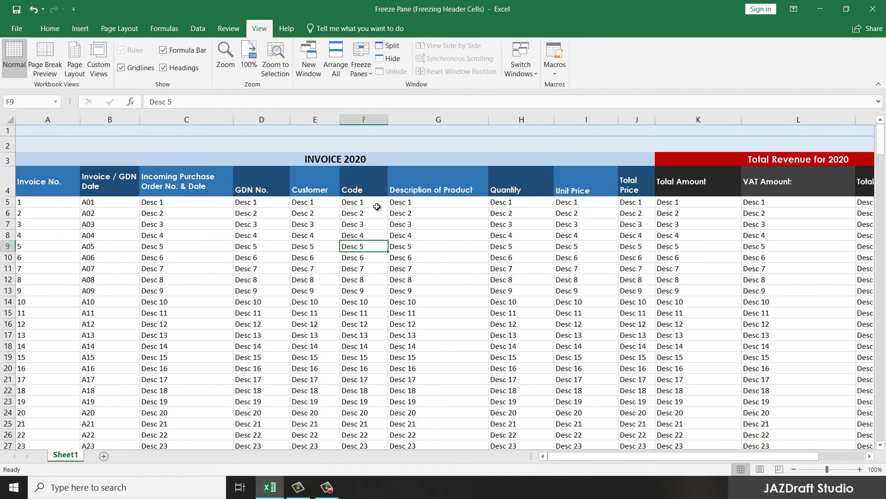
With C5 selected, apply Freeze First Column and scroll sideways to confirm column A stays visible.
{"action": "left_click", "coordinate": [174, 204]}
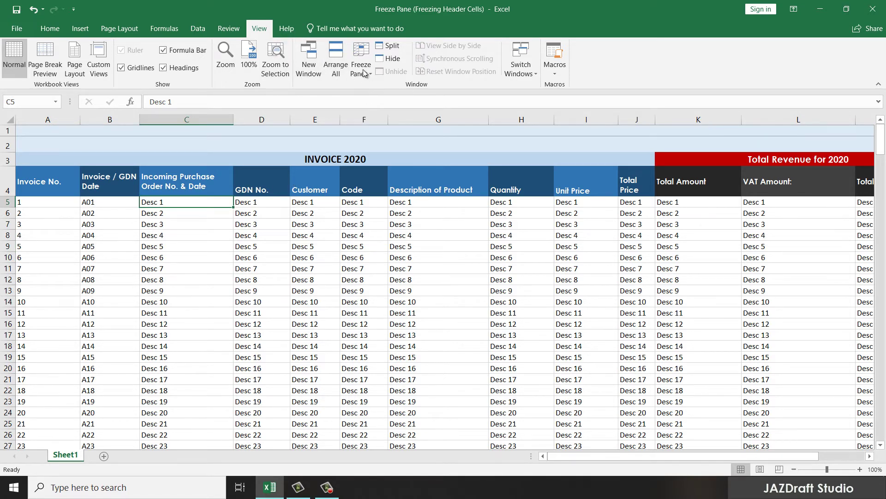
{"action": "left_click", "coordinate": [361, 65]}
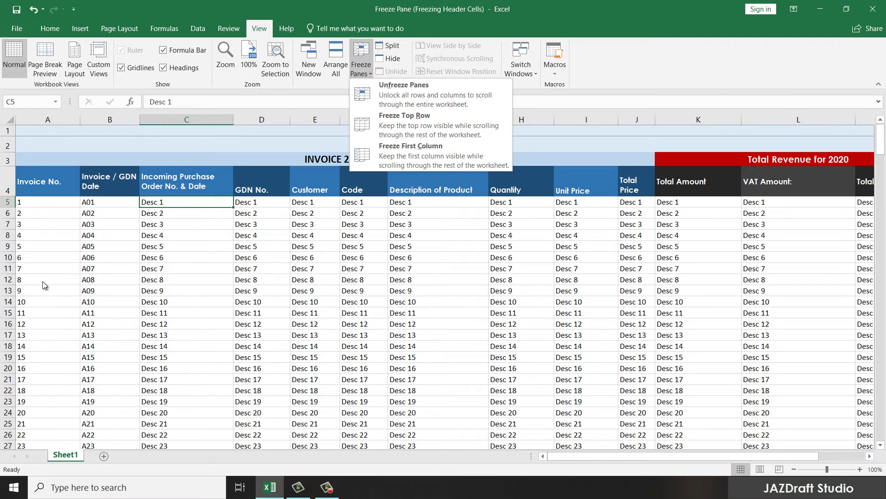
{"action": "left_click", "coordinate": [390, 160]}
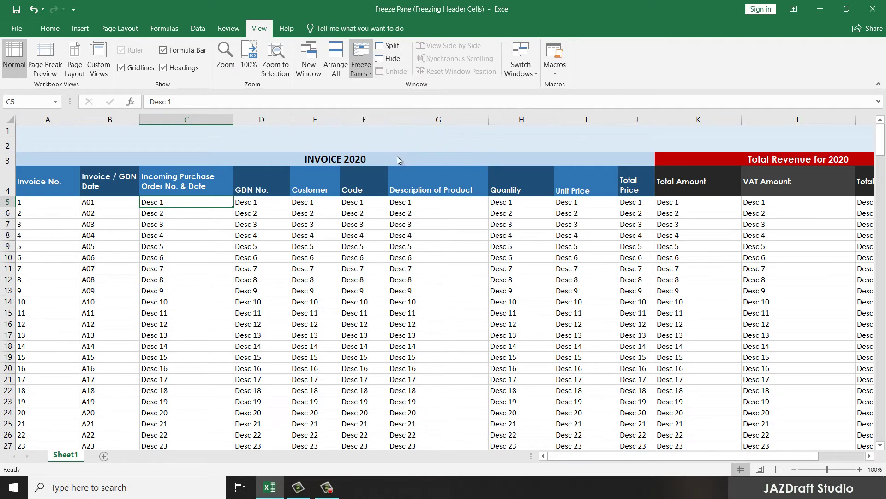
{"action": "left_click_drag", "start_coordinate": [780, 456], "coordinate": [831, 450]}
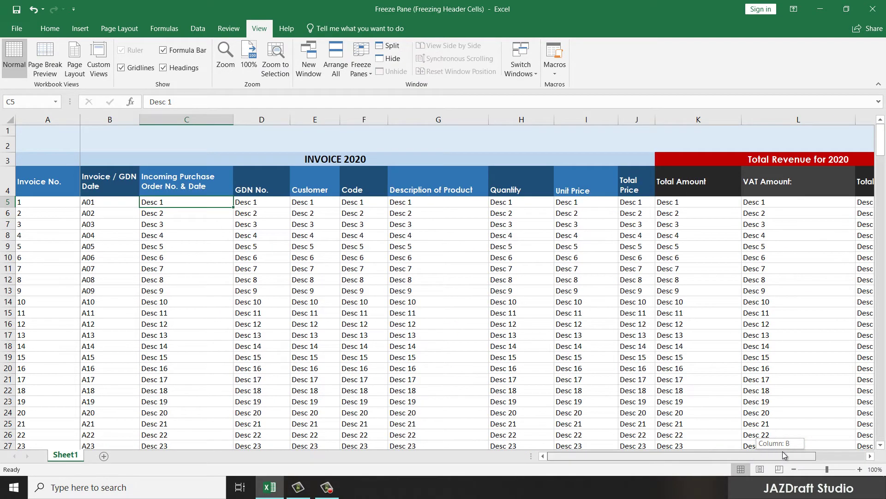
{"action": "left_click_drag", "start_coordinate": [831, 450], "coordinate": [782, 454]}
{"action": "scroll", "coordinate": [537, 342], "scroll_direction": "down", "scroll_amount": 5}
{"action": "scroll", "coordinate": [537, 342], "scroll_direction": "down", "scroll_amount": 5}
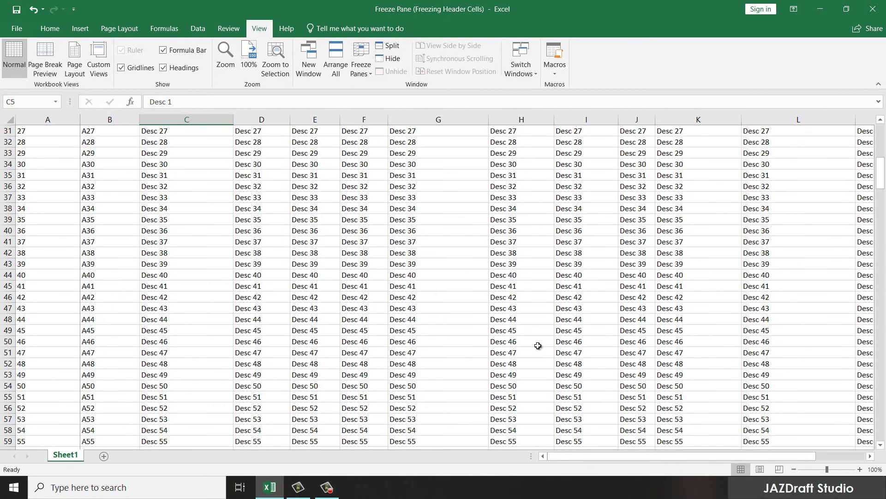
{"action": "scroll", "coordinate": [537, 342], "scroll_direction": "down", "scroll_amount": 11}
{"action": "scroll", "coordinate": [537, 342], "scroll_direction": "up", "scroll_amount": 5}
{"action": "scroll", "coordinate": [541, 338], "scroll_direction": "up", "scroll_amount": 10}
{"action": "scroll", "coordinate": [539, 333], "scroll_direction": "up", "scroll_amount": 5}
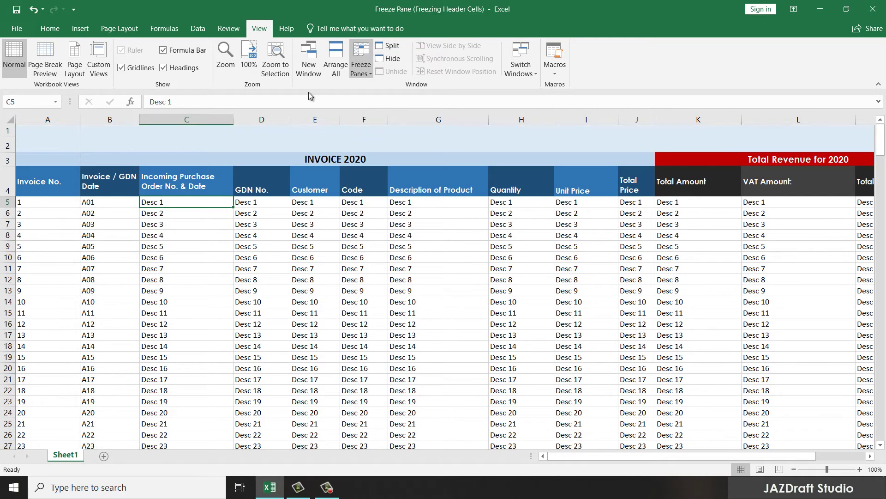
Remove the first-column freeze and refreeze panes at B5, locking rows 1–4 and column A.
{"action": "left_click", "coordinate": [365, 69]}
{"action": "left_click", "coordinate": [418, 95]}
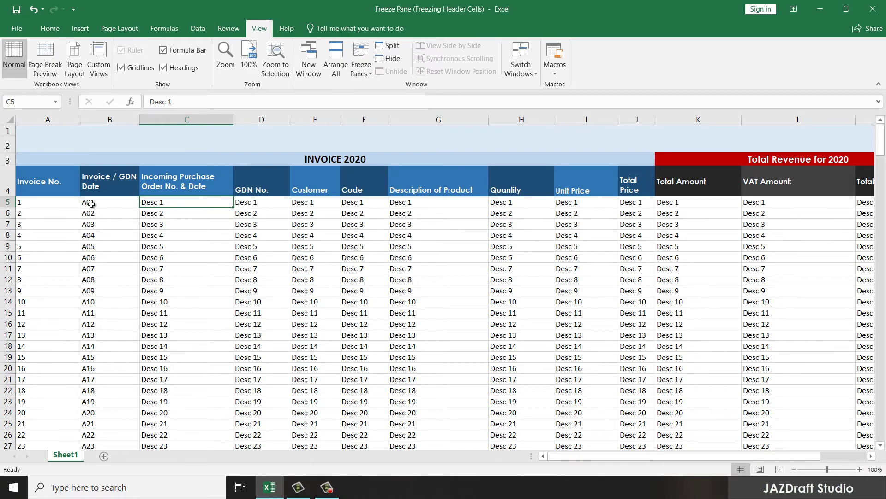
{"action": "left_click", "coordinate": [92, 203]}
{"action": "left_click", "coordinate": [361, 66]}
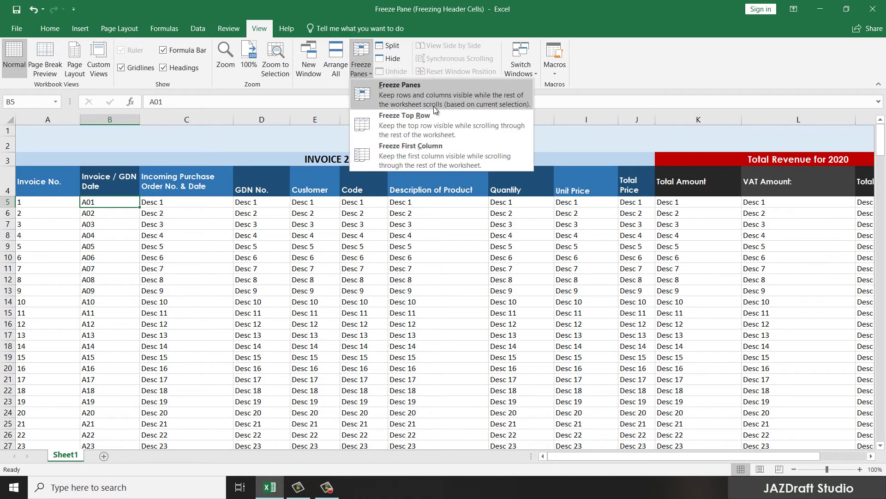
{"action": "left_click", "coordinate": [404, 96]}
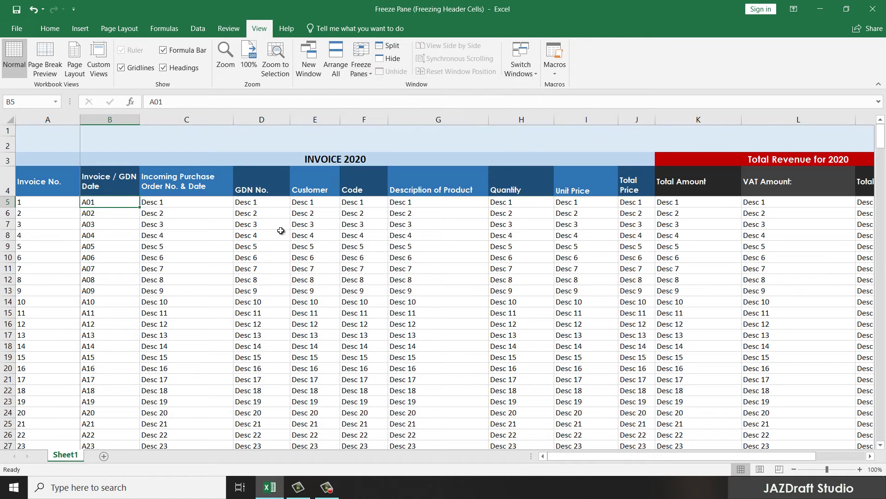
{"action": "scroll", "coordinate": [281, 209], "scroll_direction": "down", "scroll_amount": 3}
{"action": "scroll", "coordinate": [281, 209], "scroll_direction": "down", "scroll_amount": 3}
{"action": "scroll", "coordinate": [281, 209], "scroll_direction": "up", "scroll_amount": 6}
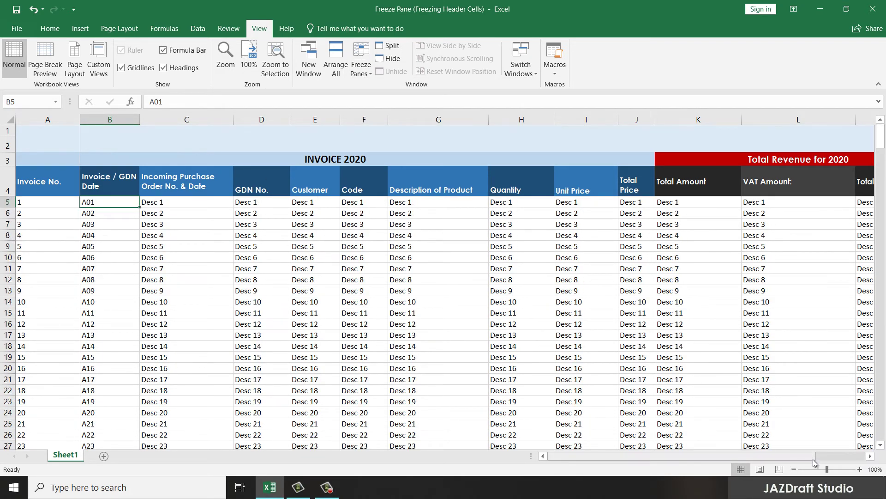
{"action": "left_click_drag", "start_coordinate": [817, 458], "coordinate": [738, 469]}
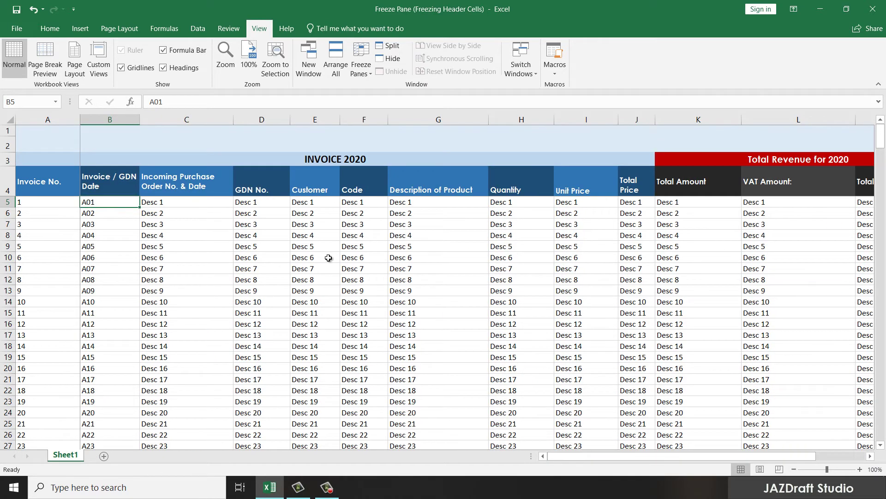
{"action": "scroll", "coordinate": [376, 319], "scroll_direction": "down", "scroll_amount": 1}
{"action": "scroll", "coordinate": [371, 305], "scroll_direction": "down", "scroll_amount": 11}
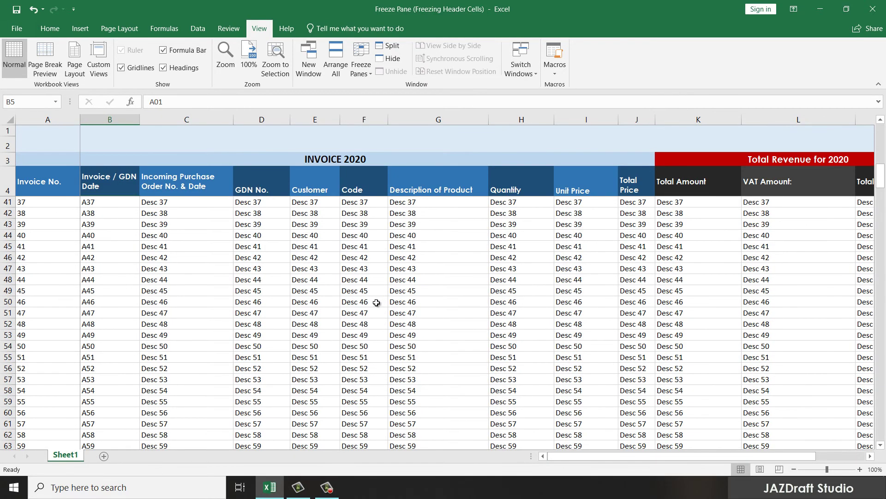
{"action": "scroll", "coordinate": [372, 295], "scroll_direction": "up", "scroll_amount": 12}
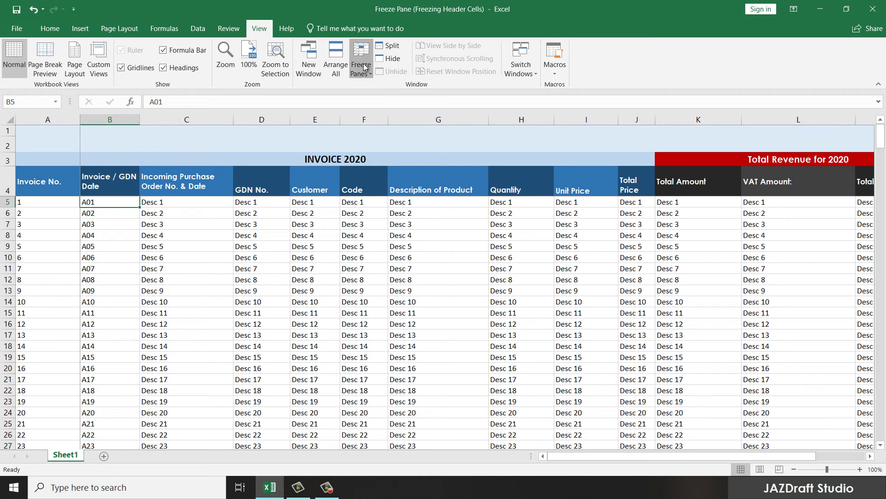
Apply Unfreeze Panes and scroll the sheet to confirm no rows or columns stay fixed.
{"action": "left_click", "coordinate": [360, 66]}
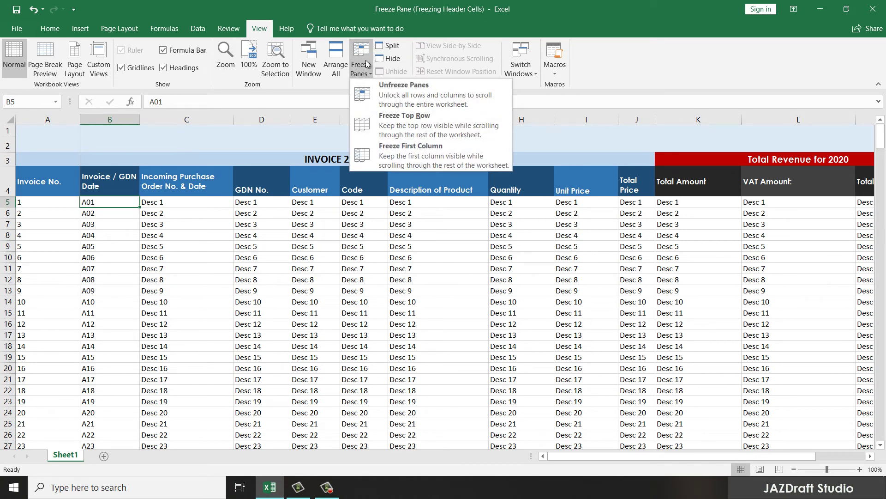
{"action": "left_click", "coordinate": [410, 96]}
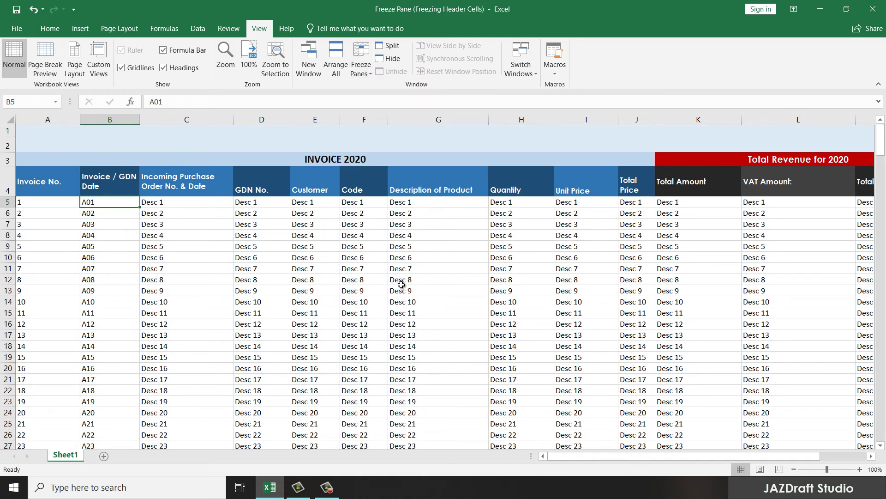
{"action": "scroll", "coordinate": [401, 284], "scroll_direction": "down", "scroll_amount": 6}
{"action": "left_click_drag", "start_coordinate": [819, 457], "coordinate": [692, 462]}
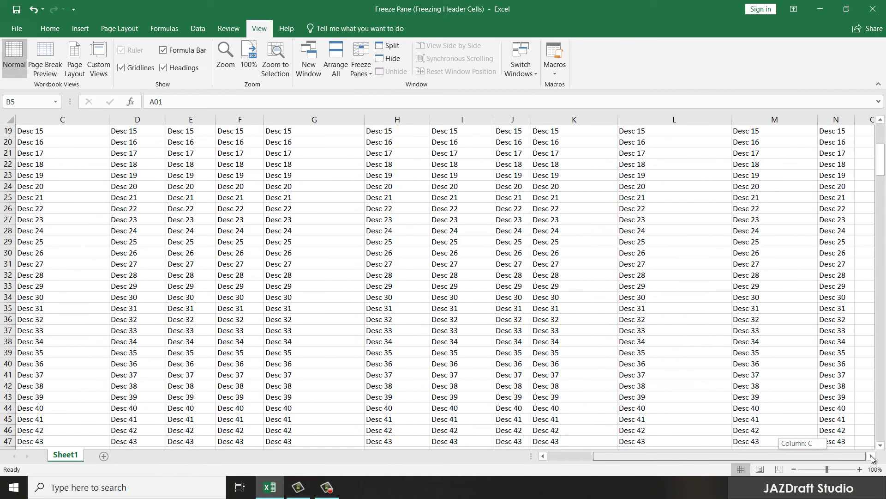
{"action": "scroll", "coordinate": [636, 393], "scroll_direction": "up", "scroll_amount": 5}
{"action": "scroll", "coordinate": [635, 394], "scroll_direction": "up", "scroll_amount": 1}
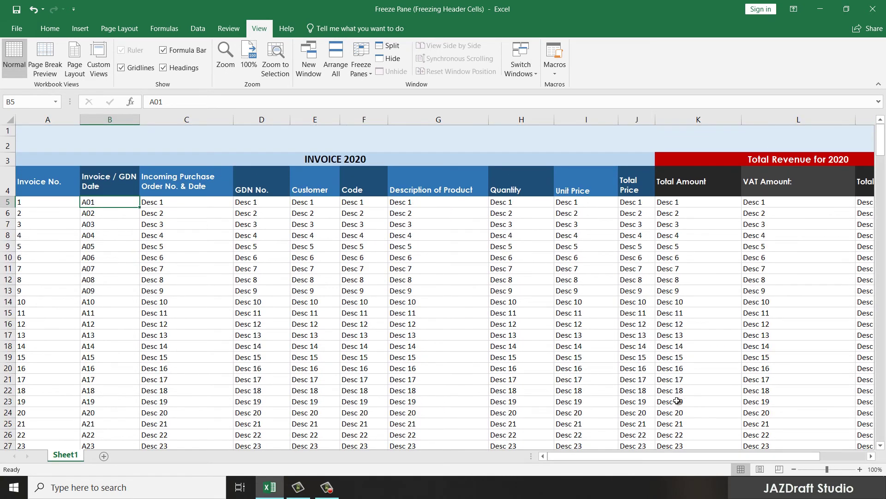